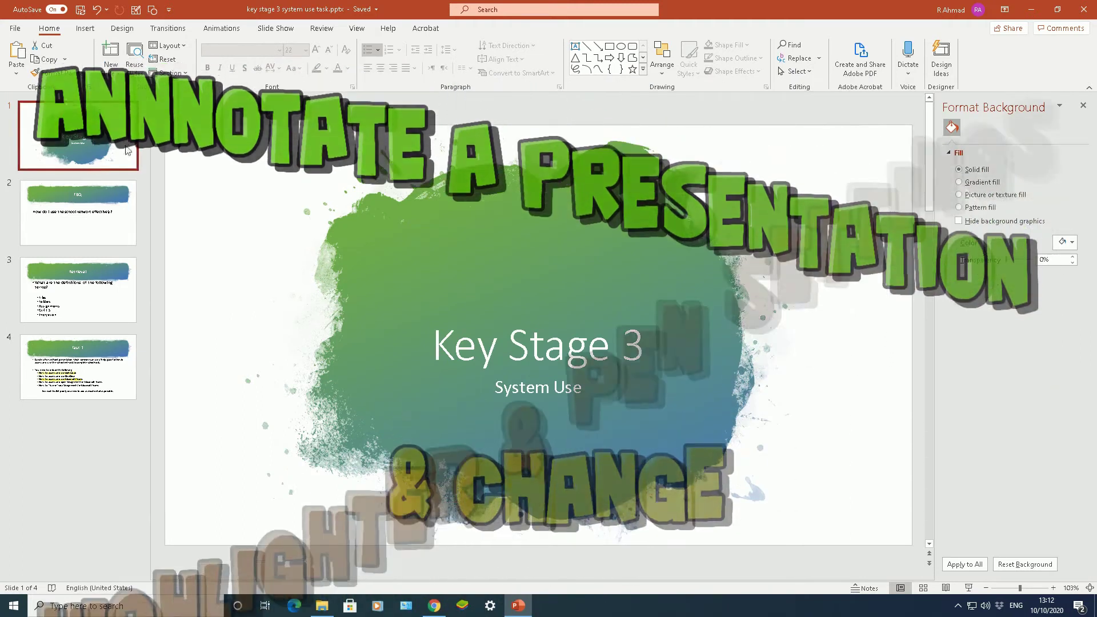
Browse the deck's slides, including slide 3, Task 1 and the TBQ question, and return to the title slide
left_click(110, 192)
left_click(97, 319)
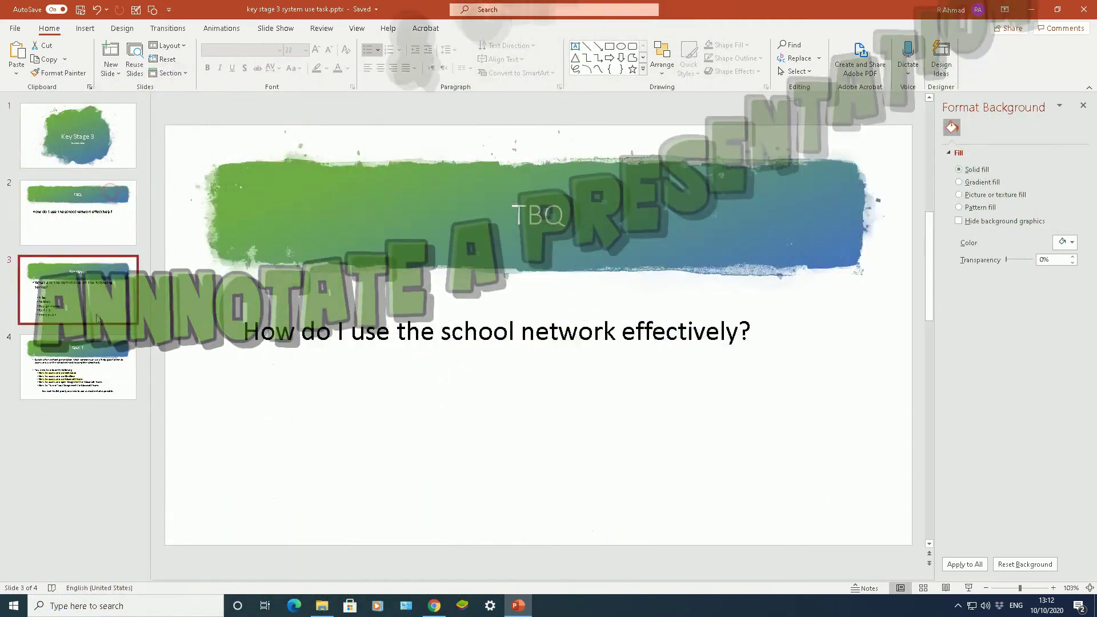
left_click(94, 364)
left_click(92, 217)
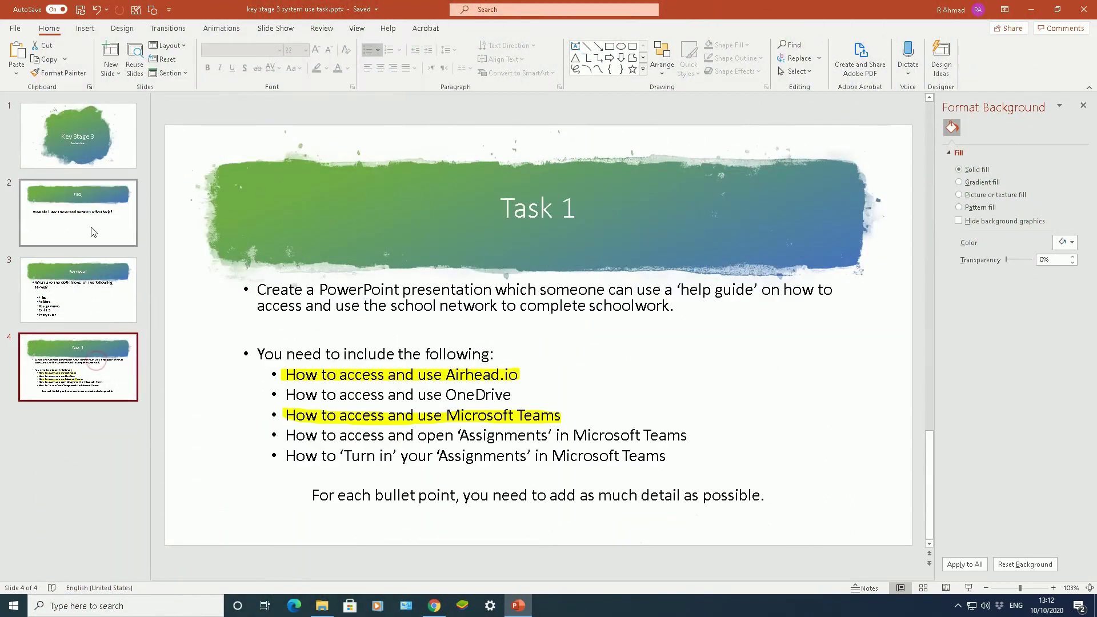
left_click(92, 145)
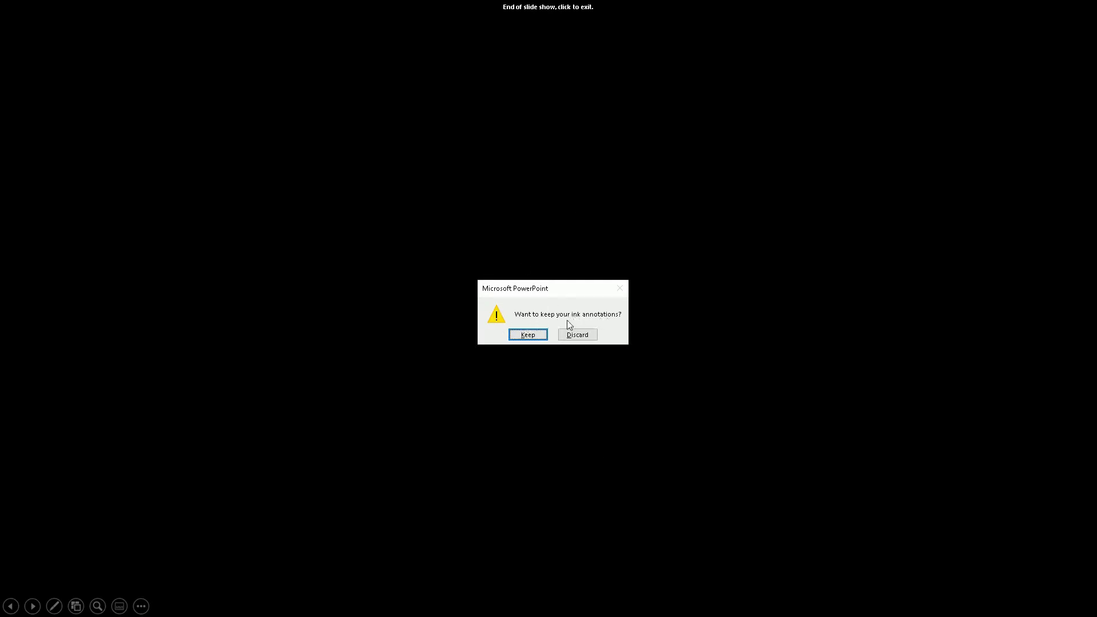
Keep the slide-show ink, then select the yellow highlights under 'network' and 'effectively' on slide 2
left_click(535, 337)
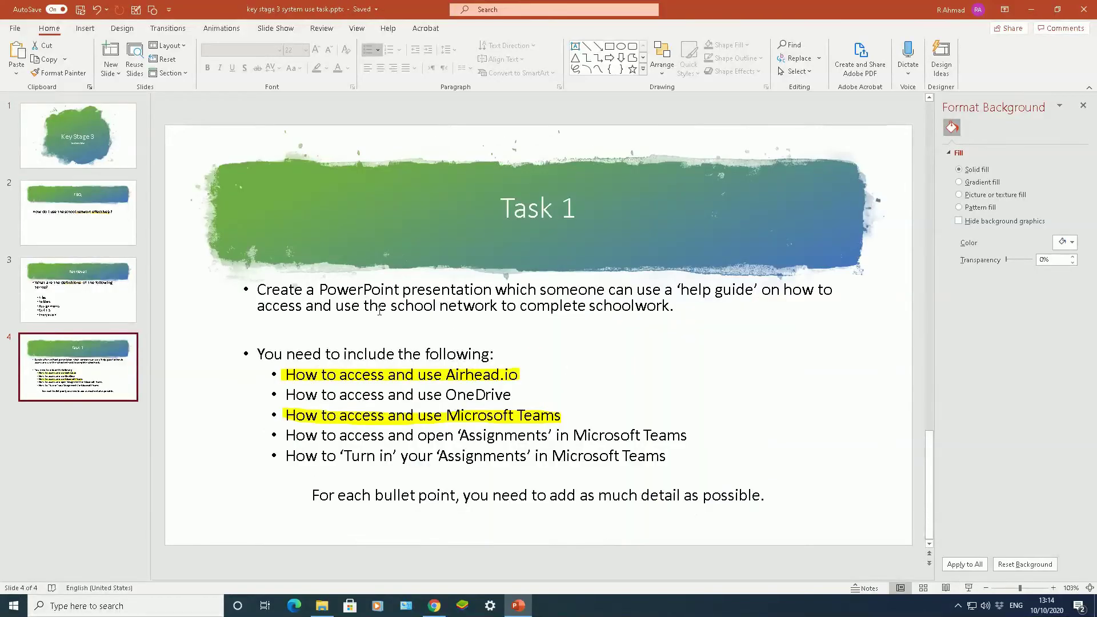
left_click(111, 220)
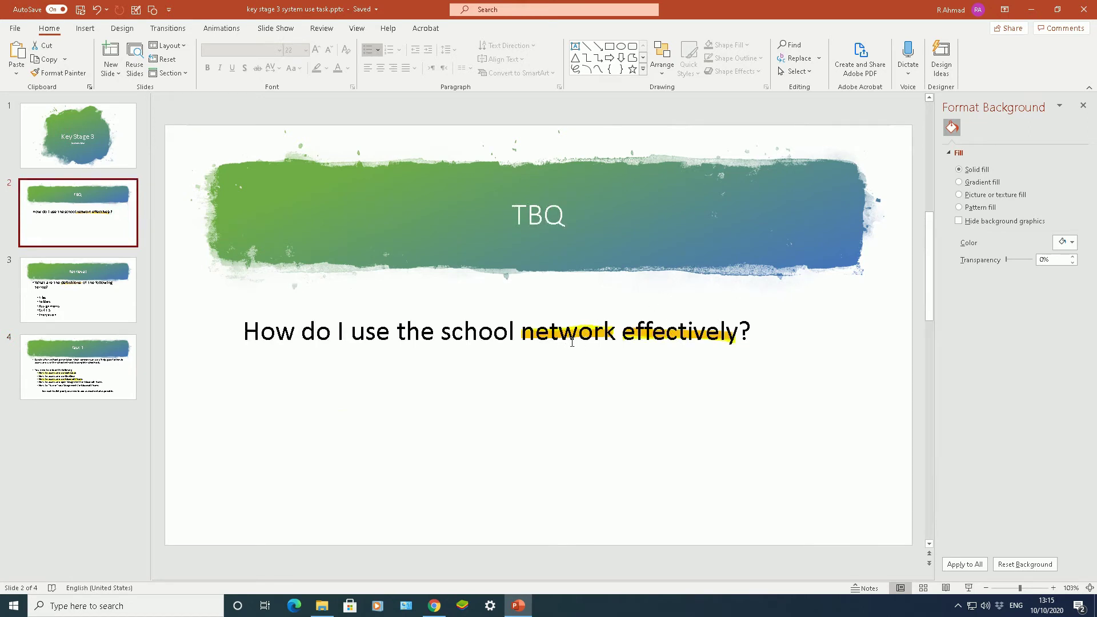
left_click(595, 332)
left_click(644, 336)
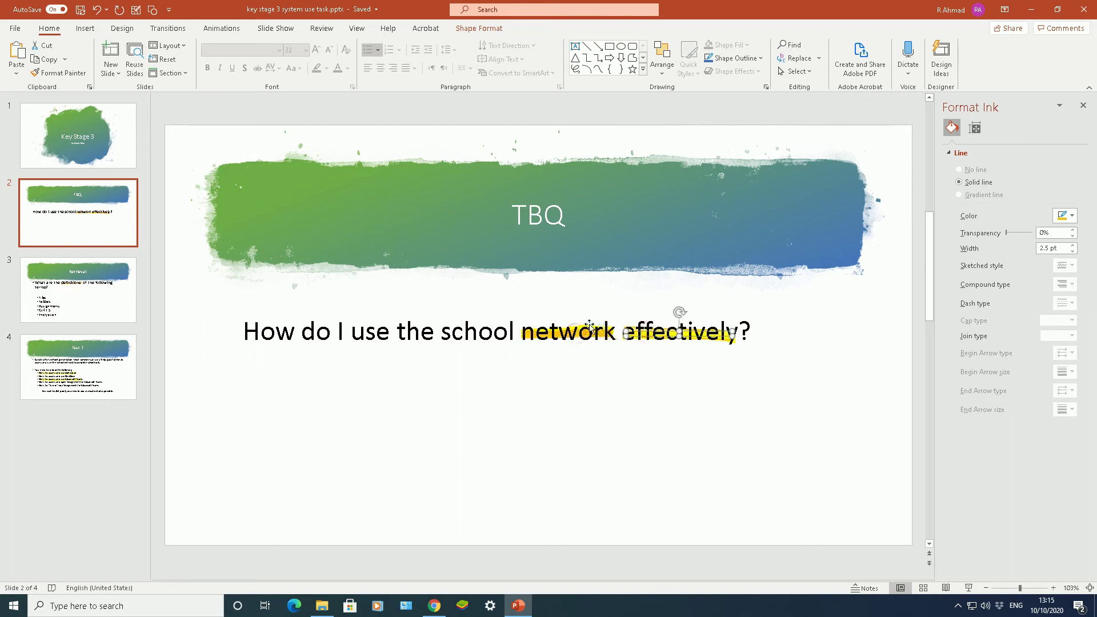
left_click(586, 332)
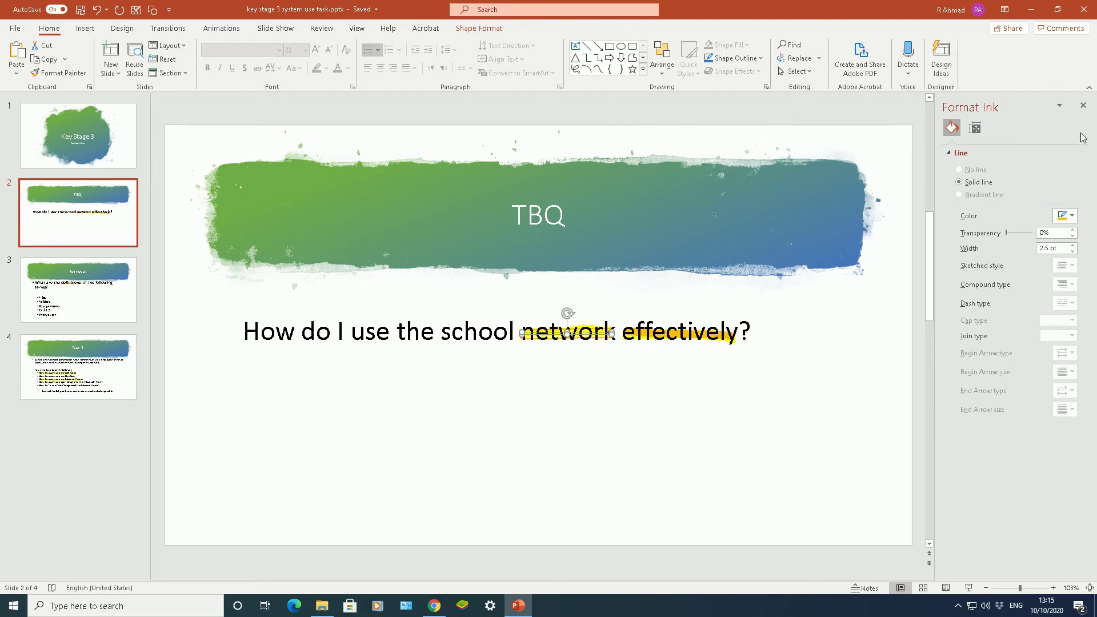
left_click(1083, 105)
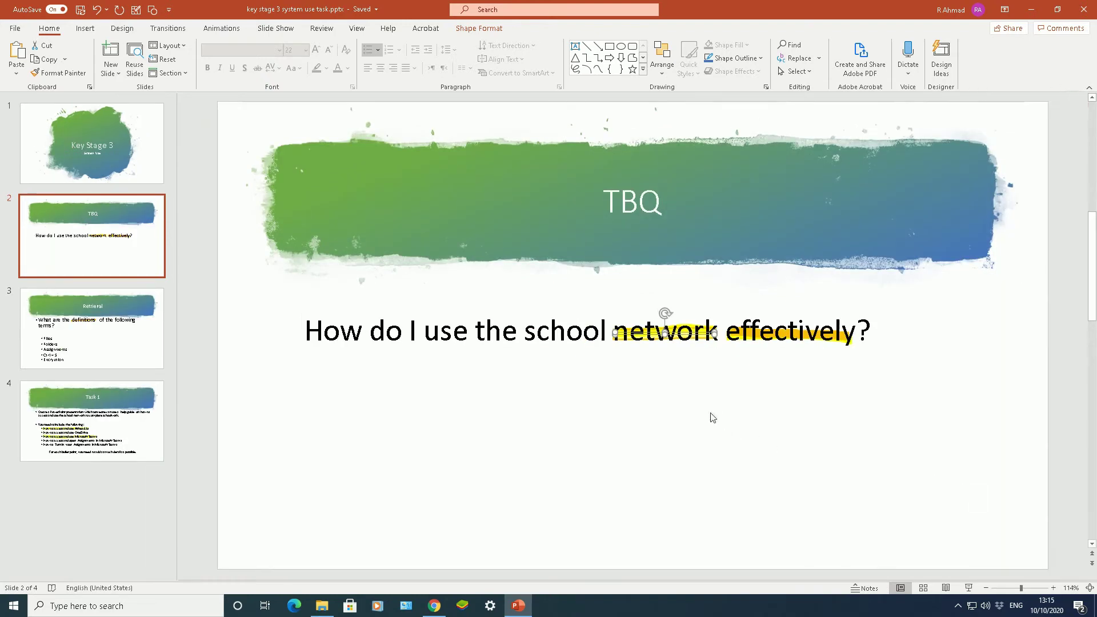
Change the ink color of the highlight over 'network' to red
right_click(689, 334)
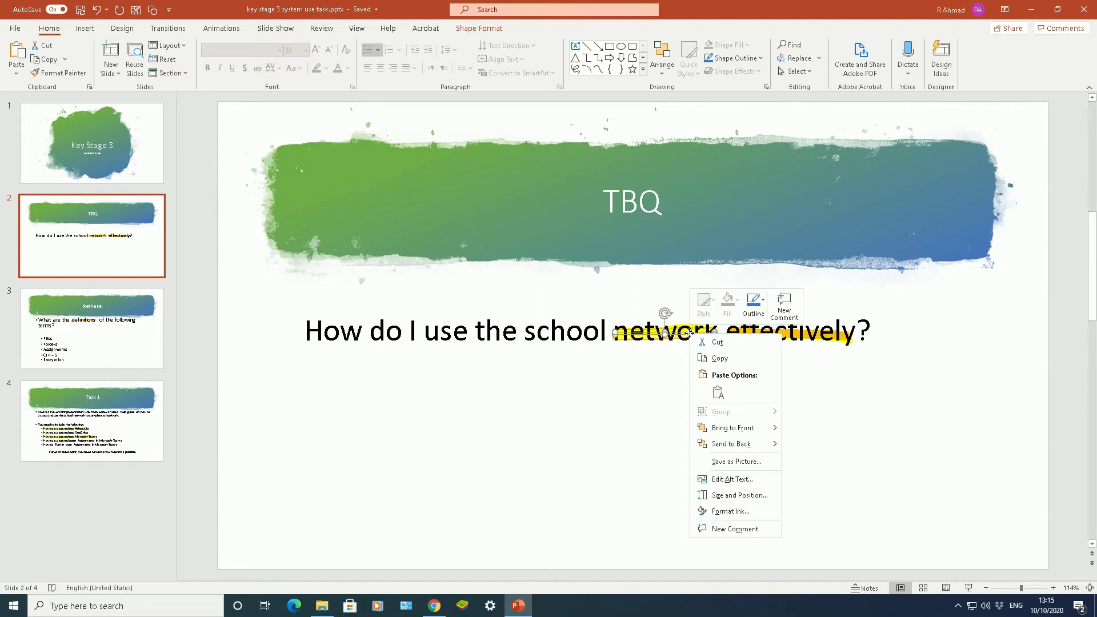
left_click(736, 512)
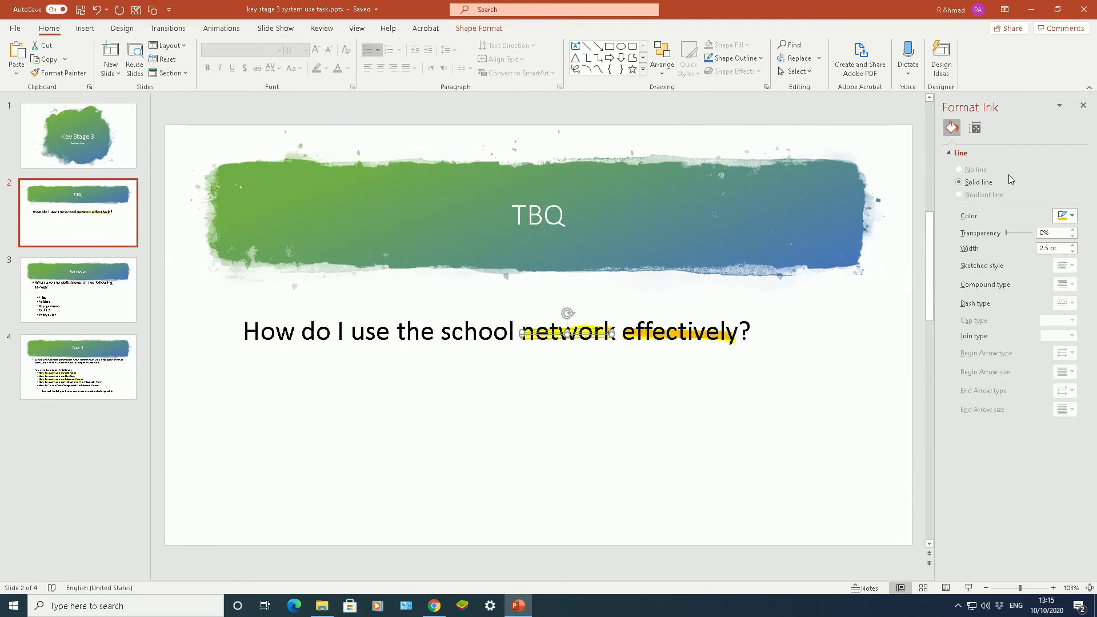
left_click(1068, 220)
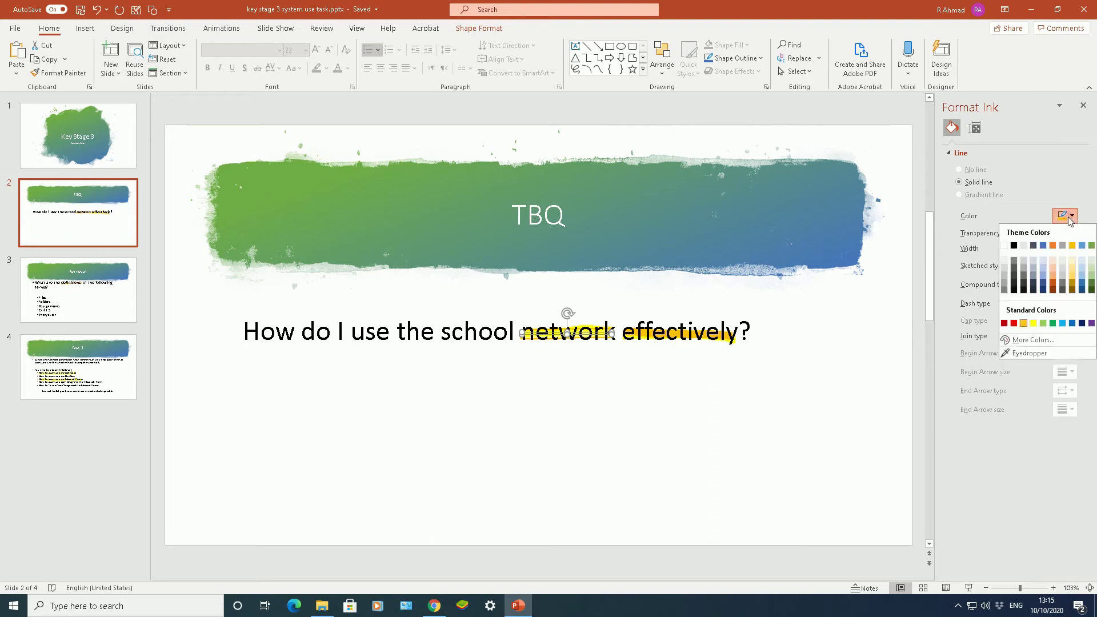
left_click(1013, 324)
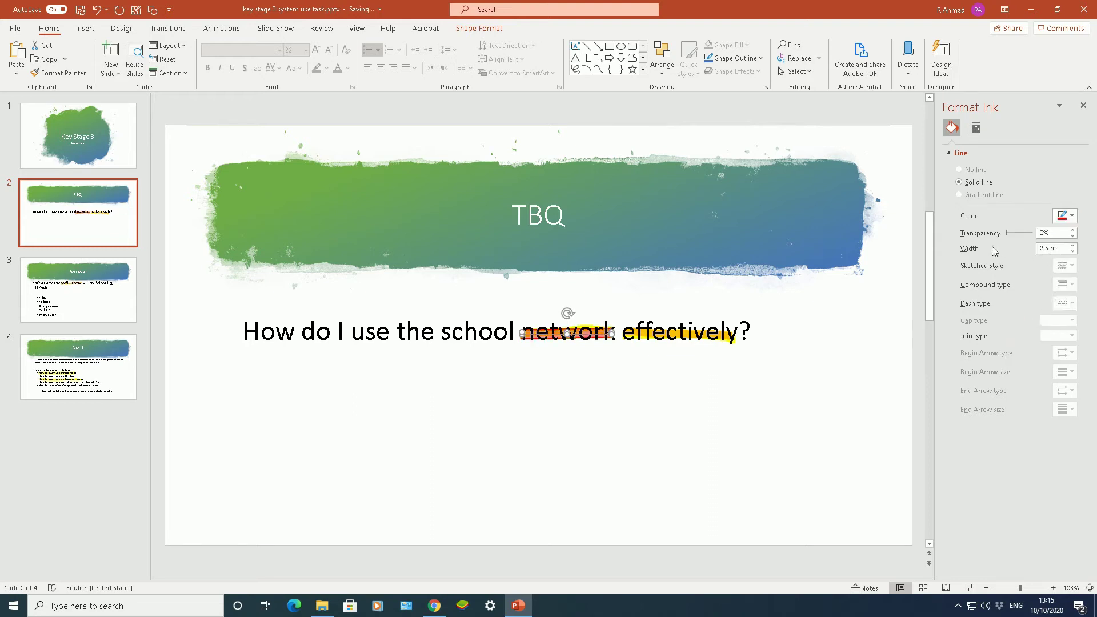
Increase the red highlight's ink width to 10.25 pt
left_click(1071, 245)
left_click(1072, 245)
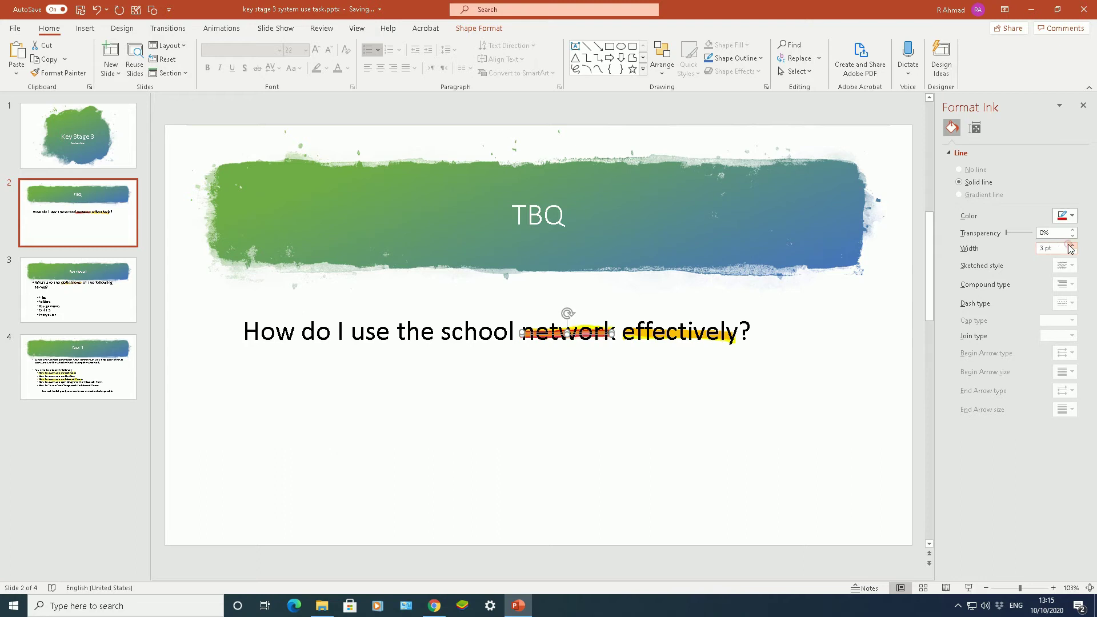
left_click(1072, 245)
left_click(1072, 245)
left_click(1070, 245)
left_click(1071, 245)
left_click(1071, 245)
left_click(1070, 246)
left_click(1071, 245)
left_click(1070, 245)
left_click(1069, 244)
left_click(1070, 244)
left_click(1070, 245)
left_click(1070, 244)
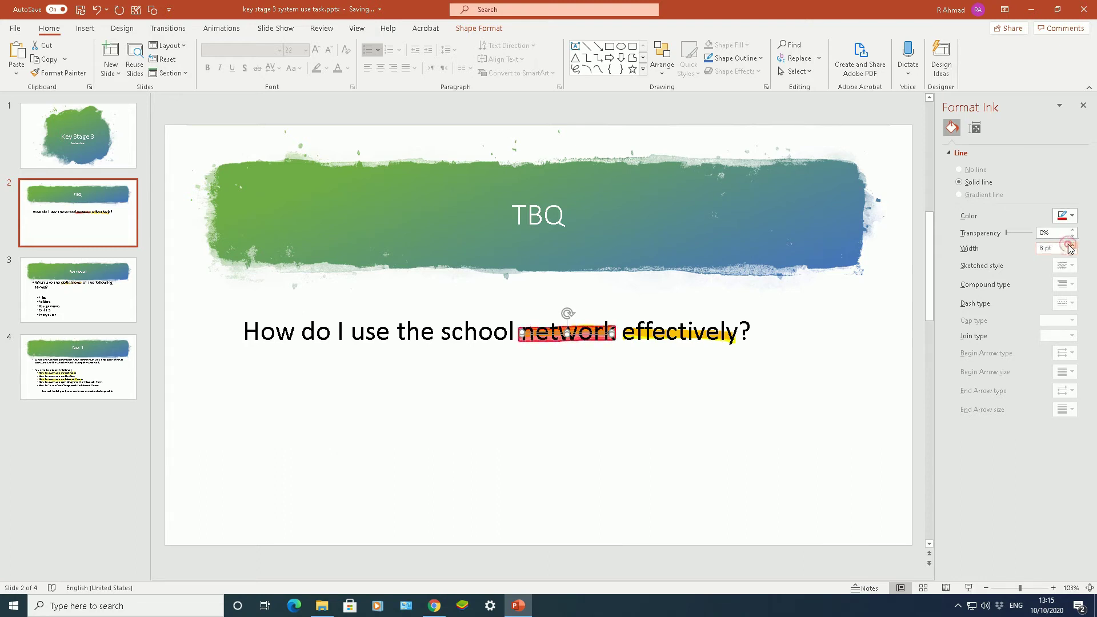
left_click(1069, 245)
left_click(1069, 245)
left_click(1069, 244)
left_click(1069, 244)
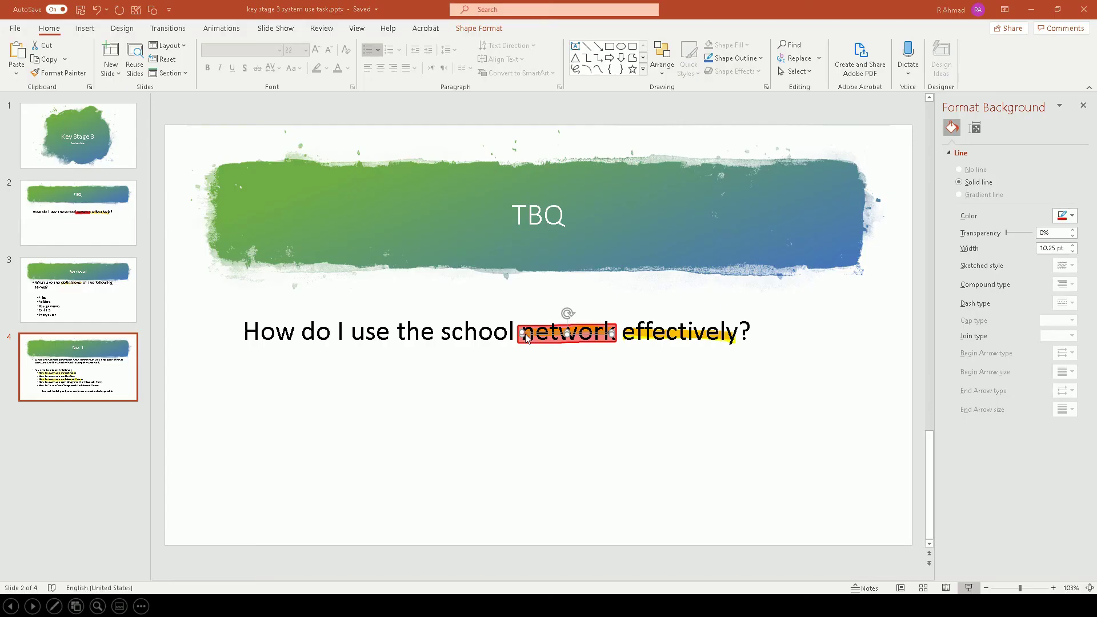
On slide 2, bring up the Format Ink settings for the highlight under 'use'
left_click(120, 234)
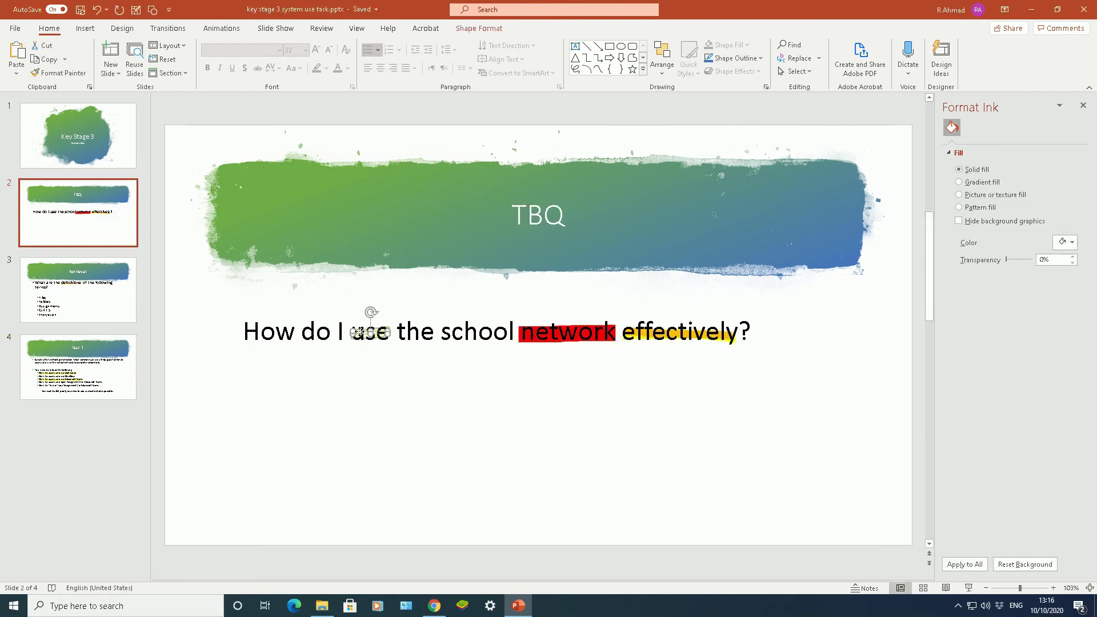
right_click(360, 334)
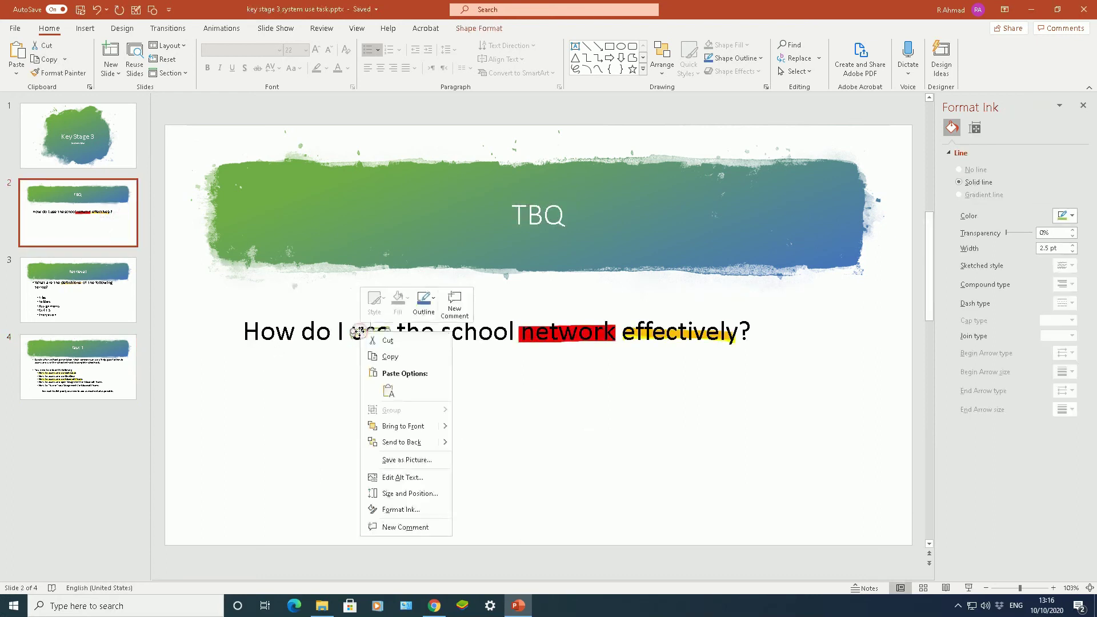
left_click(399, 508)
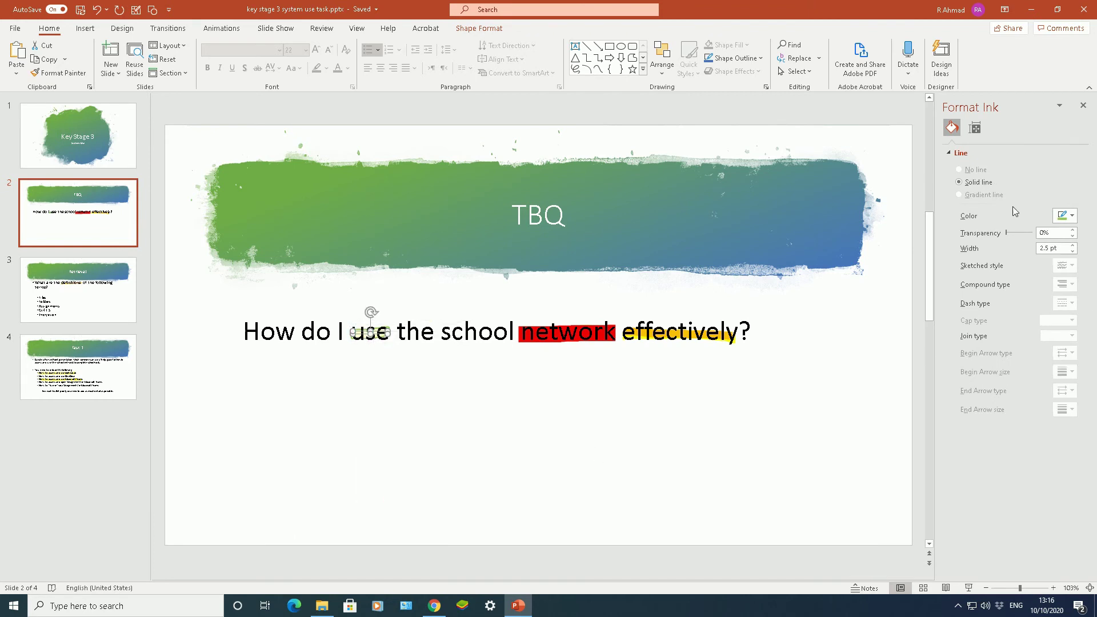
Raise the ink width of the 'use' highlight step by step until it is much thicker
left_click(1072, 245)
left_click(1072, 245)
left_click(1072, 246)
left_click(1072, 245)
left_click(1072, 245)
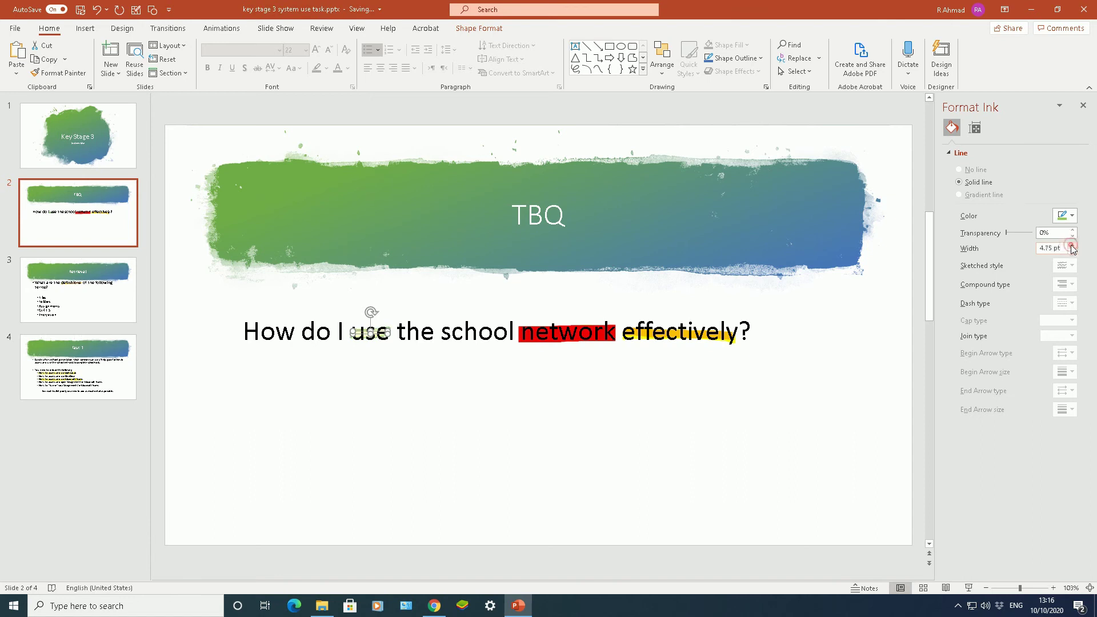
left_click(1072, 245)
left_click(1072, 245)
left_click(1072, 245)
left_click(1072, 245)
left_click(1072, 245)
left_click(1072, 245)
left_click(1072, 245)
left_click(1072, 245)
left_click(1072, 245)
left_click(1072, 245)
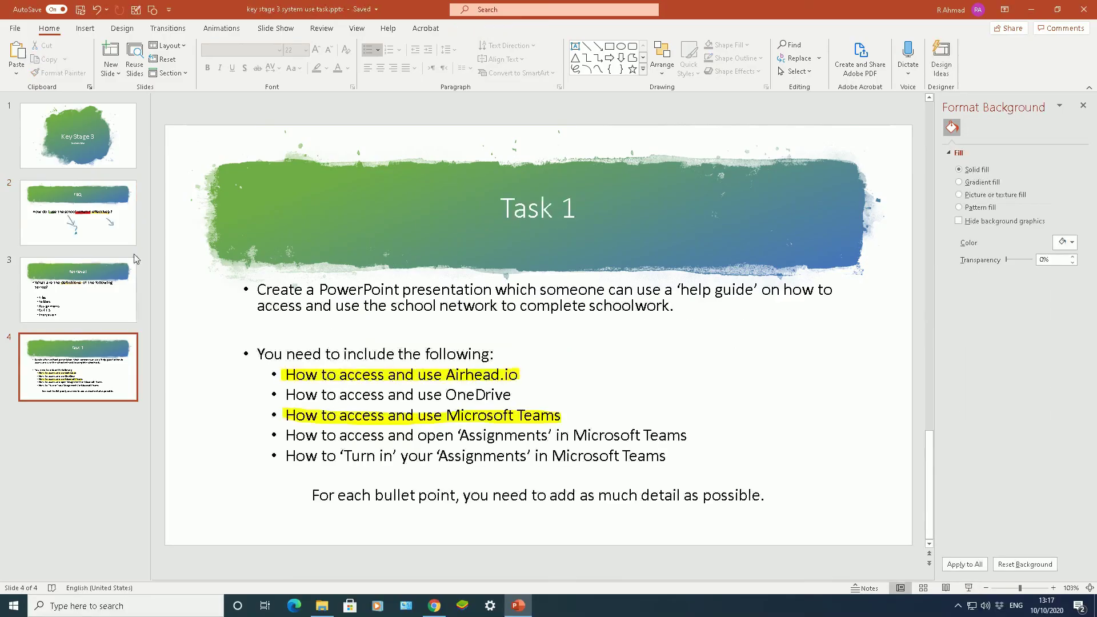
Select the hand-drawn arrows and question mark on slide 2 and thicken them to 3.25 pt
left_click(123, 235)
left_click(527, 444)
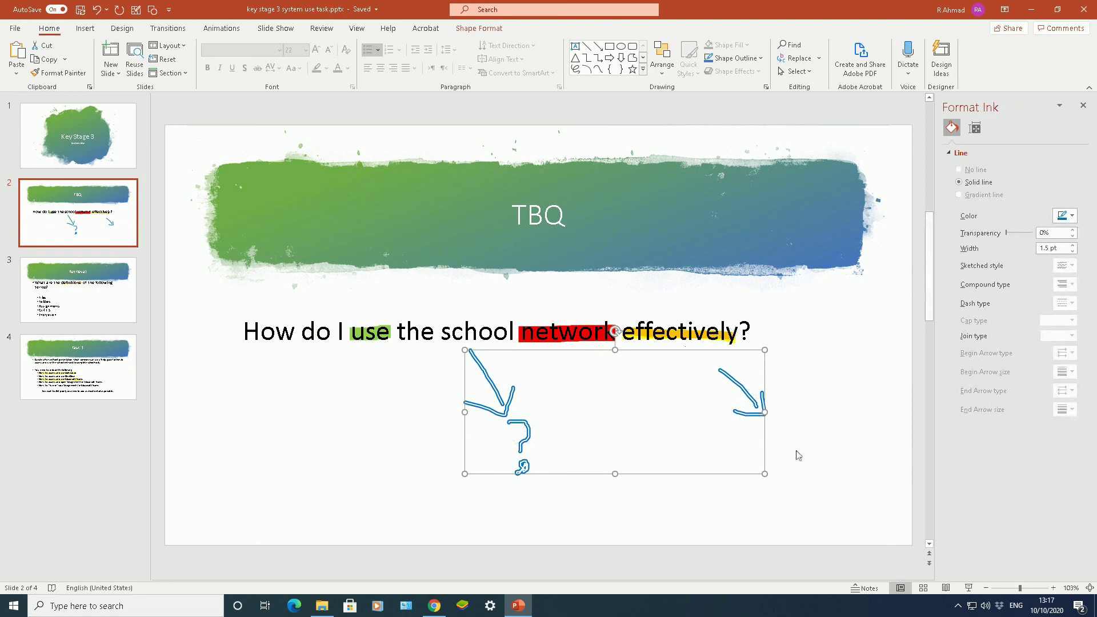
left_click(1073, 245)
left_click(1073, 245)
left_click(1073, 245)
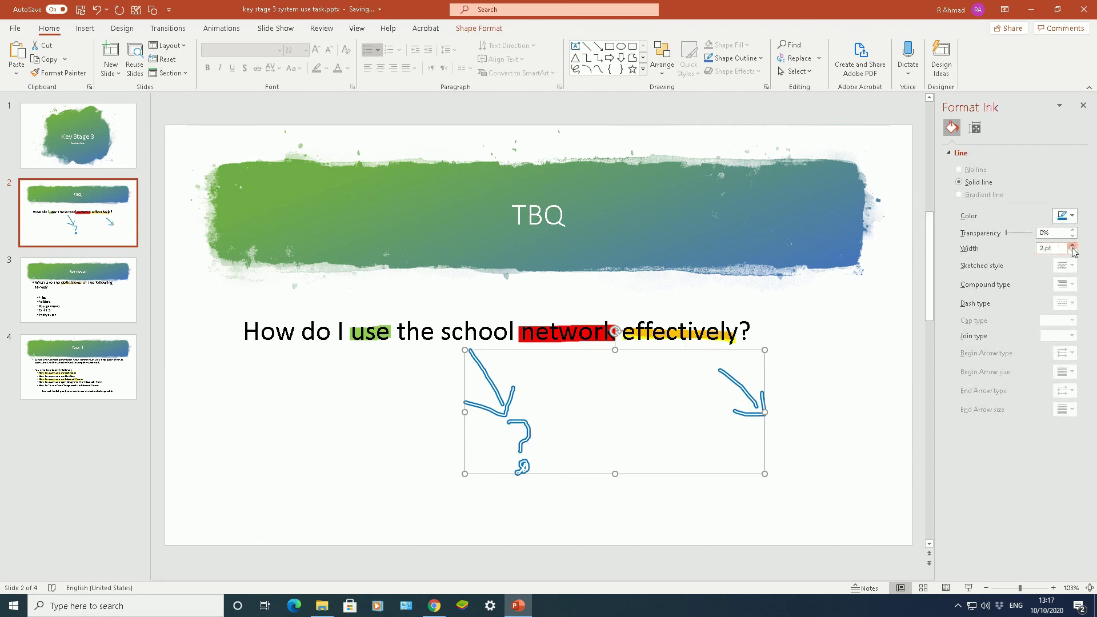
left_click(1072, 246)
left_click(1072, 245)
left_click(1072, 245)
left_click(1072, 245)
Make the arrows and question mark orange
left_click(1065, 216)
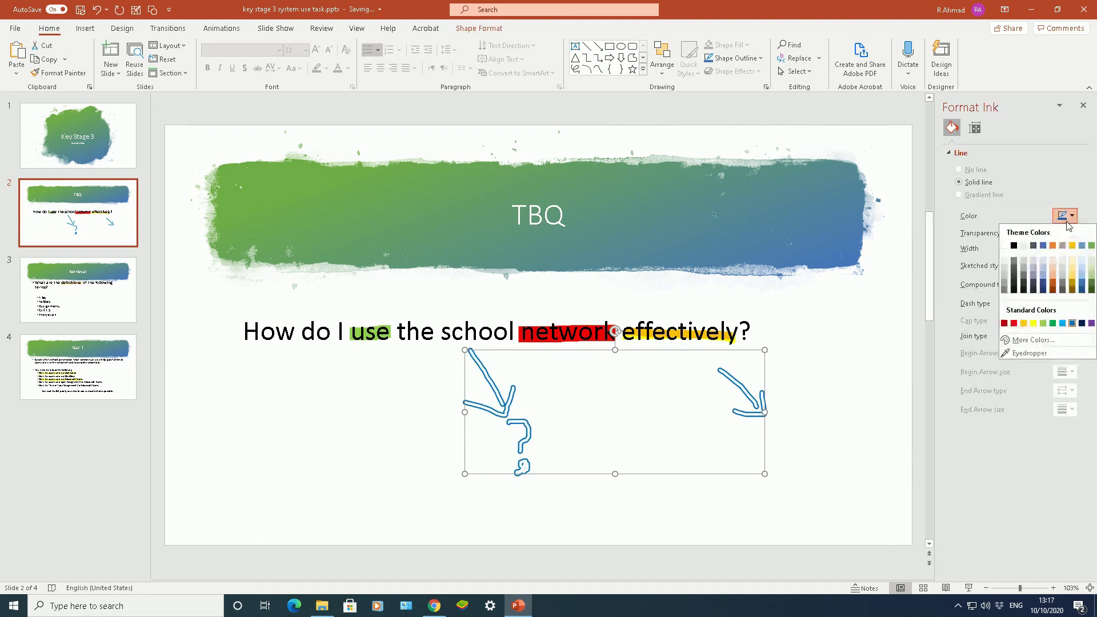
key("Escape")
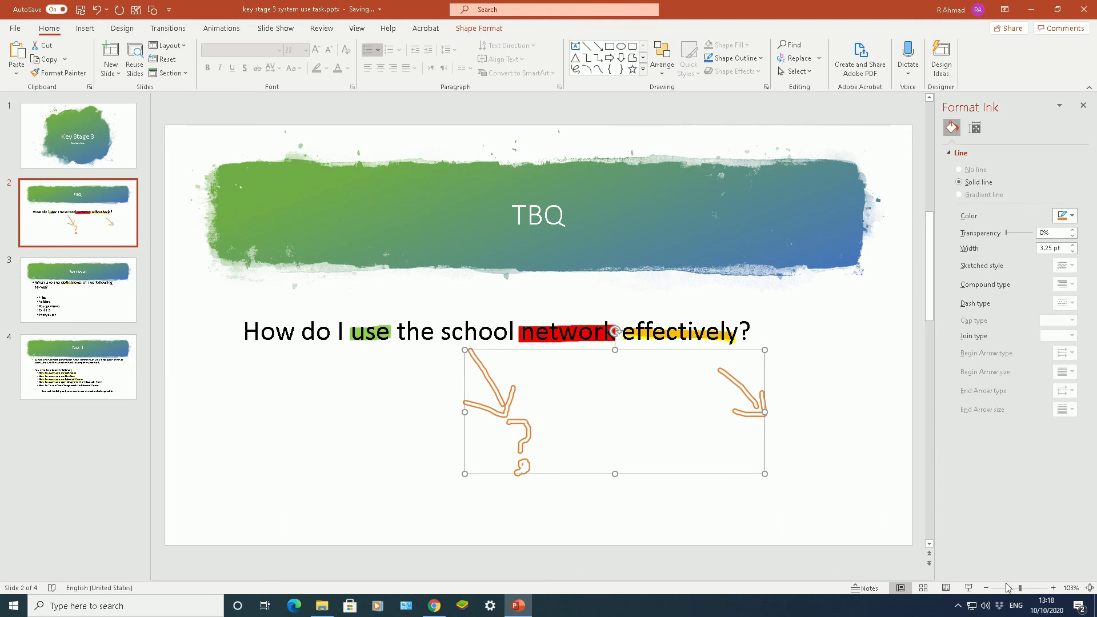
left_click(959, 605)
left_click(952, 560)
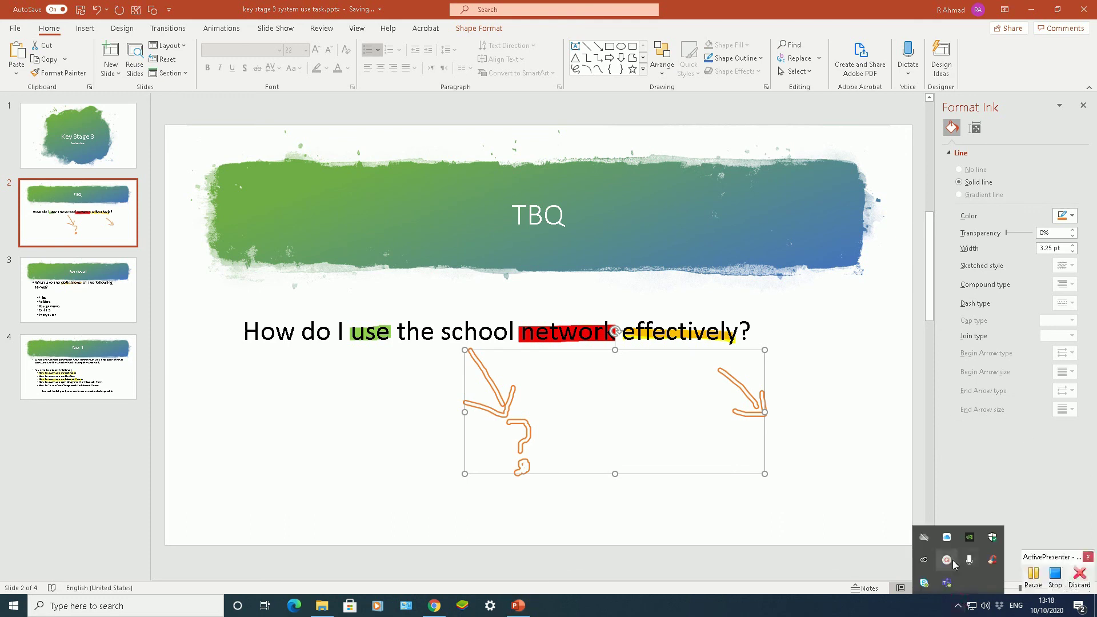